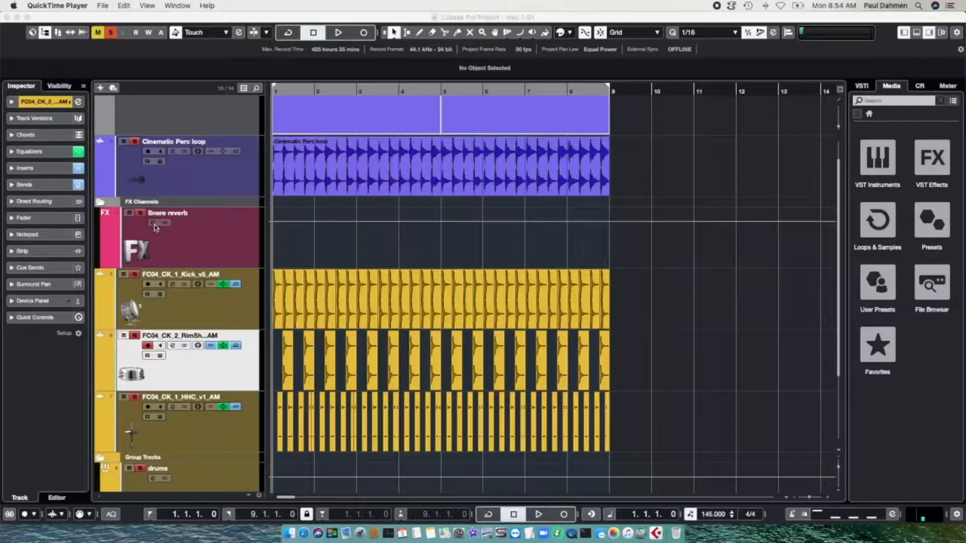
Step: Open the Snare reverb FX channel settings, showing its RoomWorks SE and Gate inserts
{"action": "left_click", "coordinate": [153, 224]}
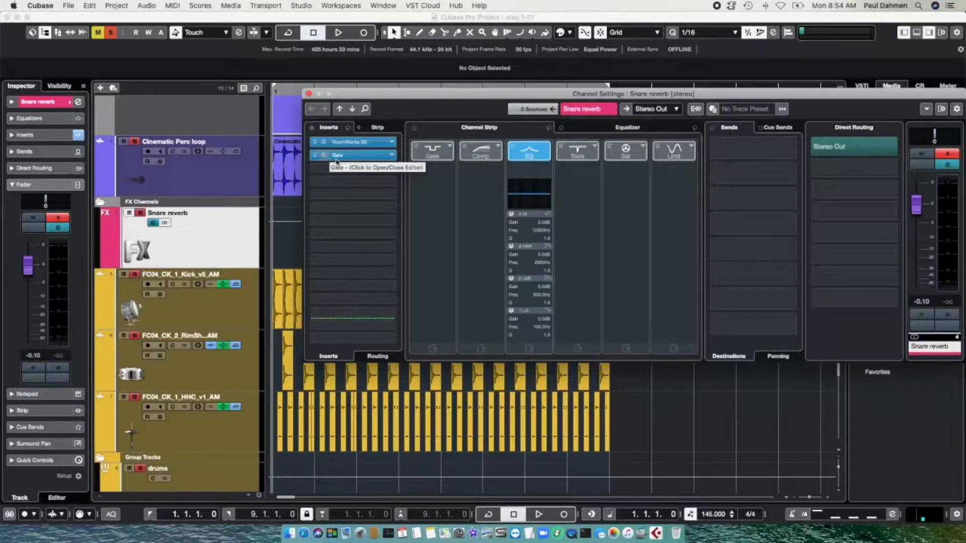
Step: Open the Snare reverb Gate editor to check its Clean Snare preset, then close it
{"action": "left_click", "coordinate": [337, 156]}
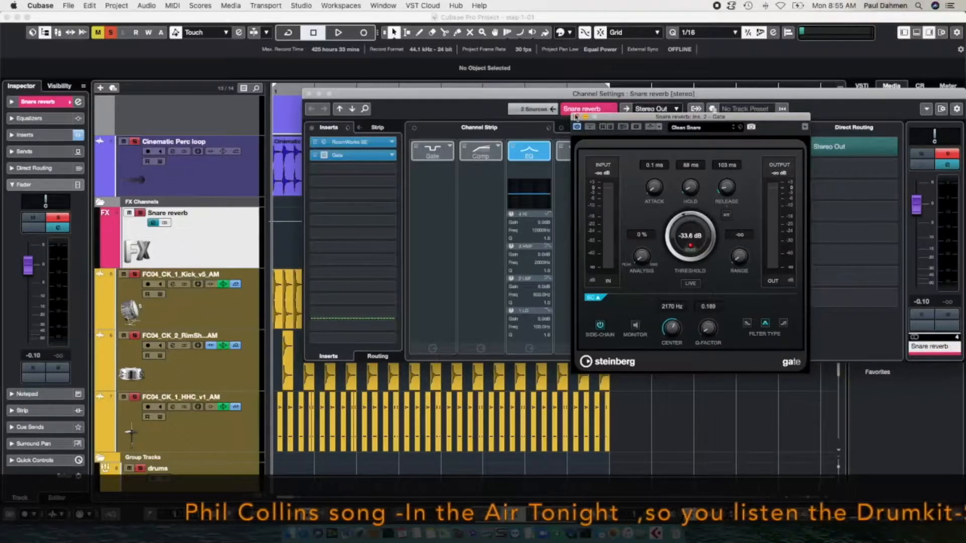
{"action": "left_click", "coordinate": [576, 117]}
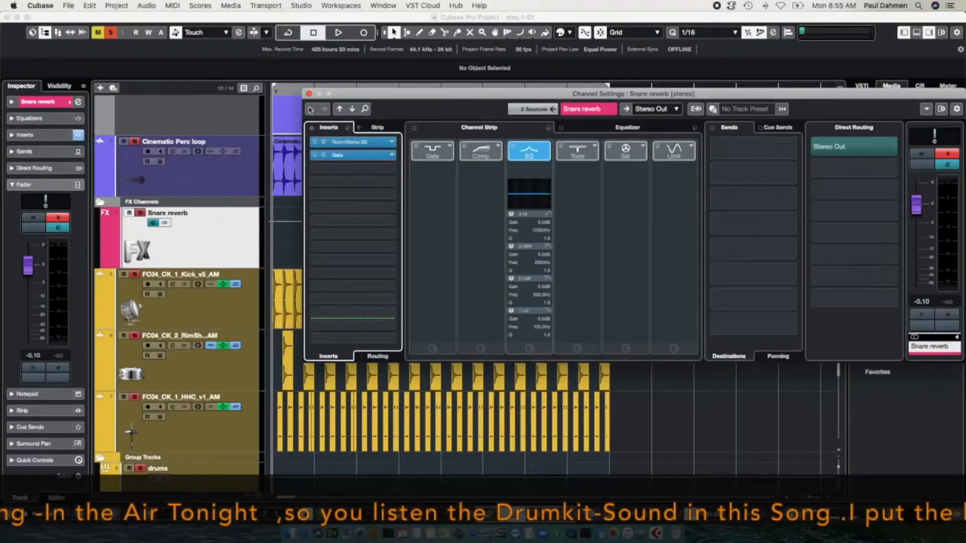
Step: Switch to the FC04_CK_2_RimShot_v1_AM channel settings, bypass its Phaser insert, and move the window up
{"action": "left_click", "coordinate": [309, 94]}
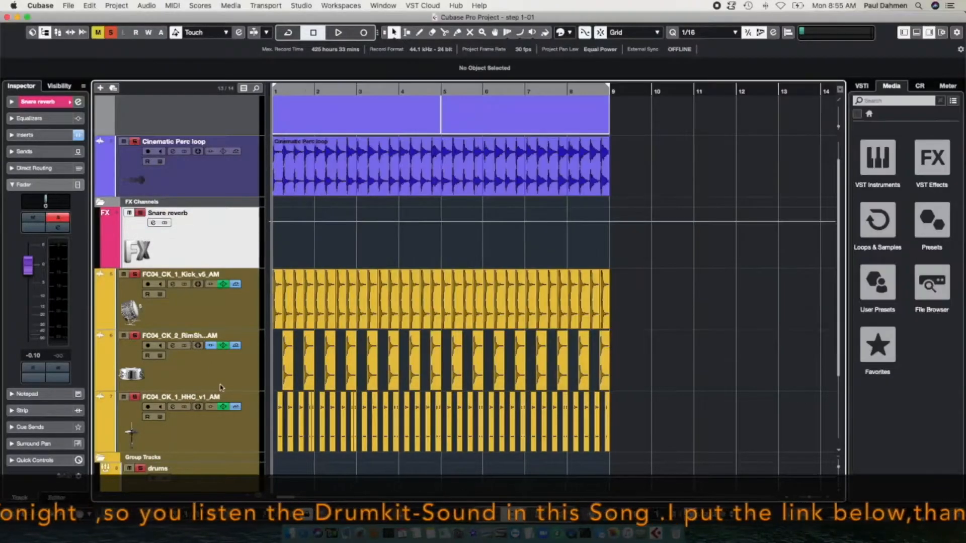
{"action": "left_click", "coordinate": [173, 346]}
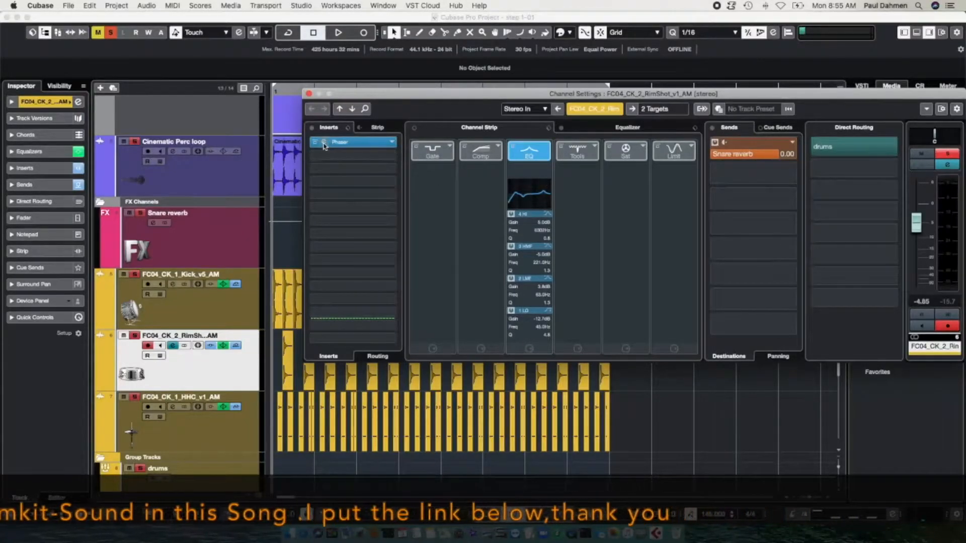
{"action": "left_click", "coordinate": [316, 143]}
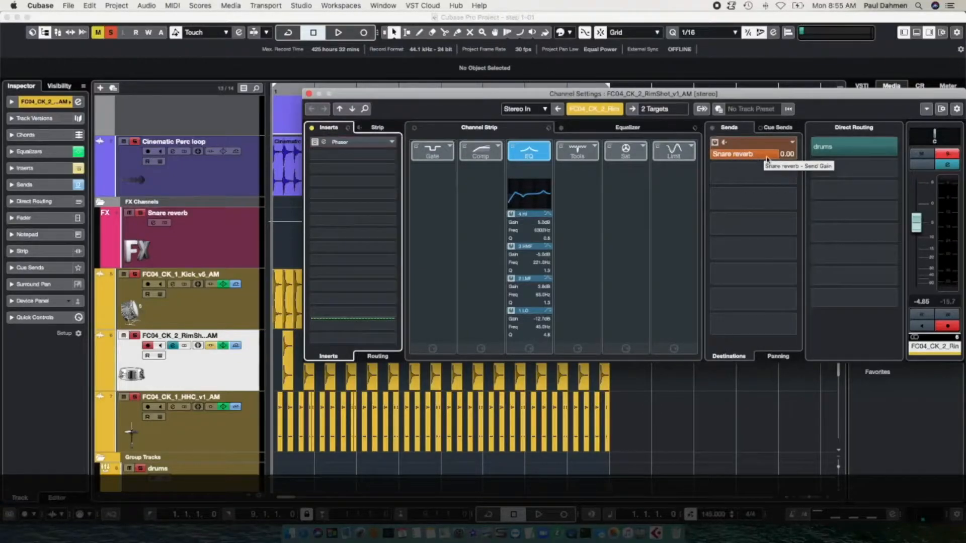
{"action": "left_click_drag", "start_coordinate": [601, 95], "coordinate": [559, 33]}
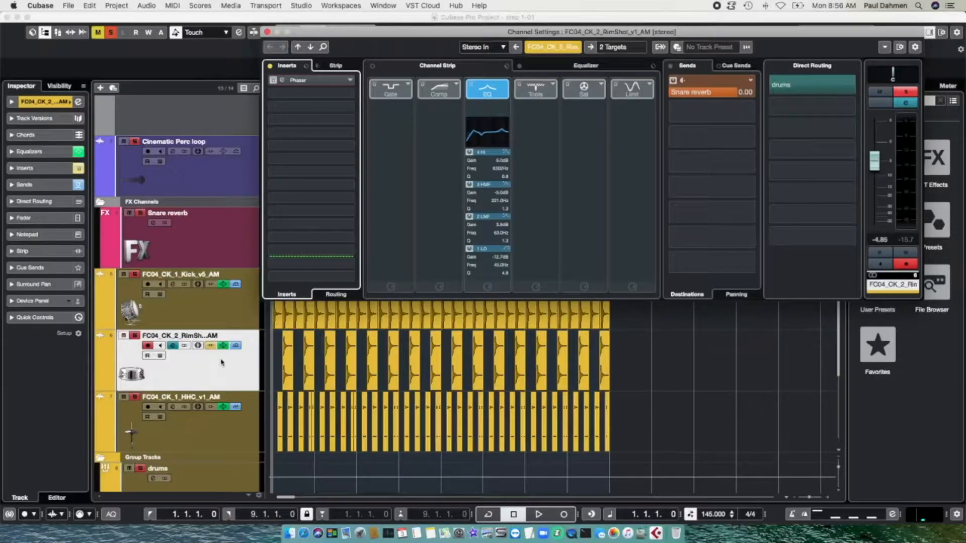
{"action": "scroll", "coordinate": [221, 363], "scroll_direction": "down", "scroll_amount": 3}
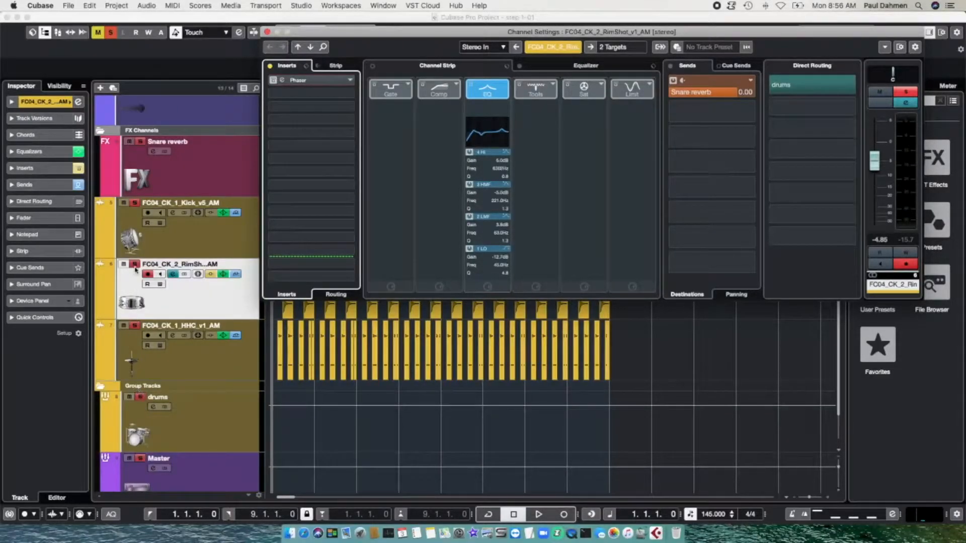
Step: Solo the RimShot track, start playback, and reopen the Snare reverb channel settings
{"action": "left_click", "coordinate": [110, 33]}
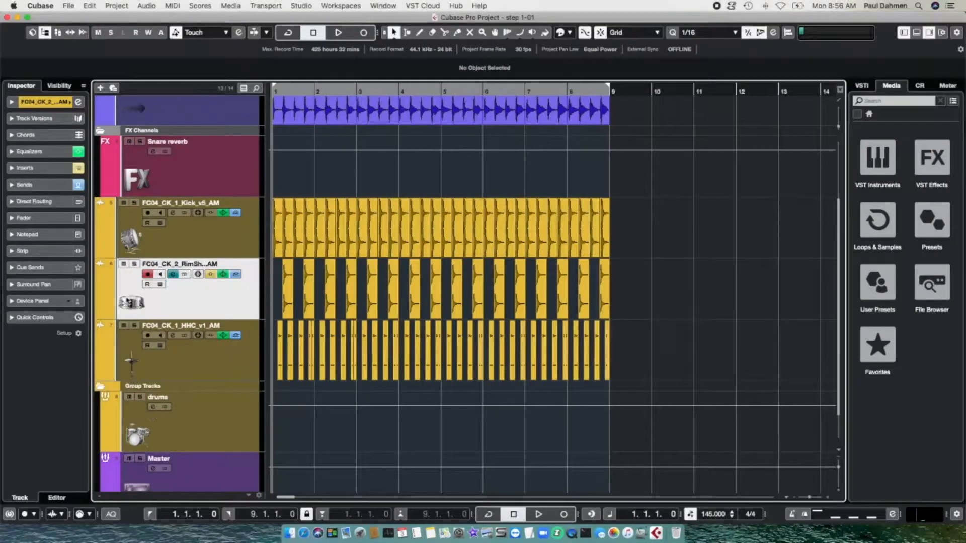
{"action": "left_click", "coordinate": [134, 265]}
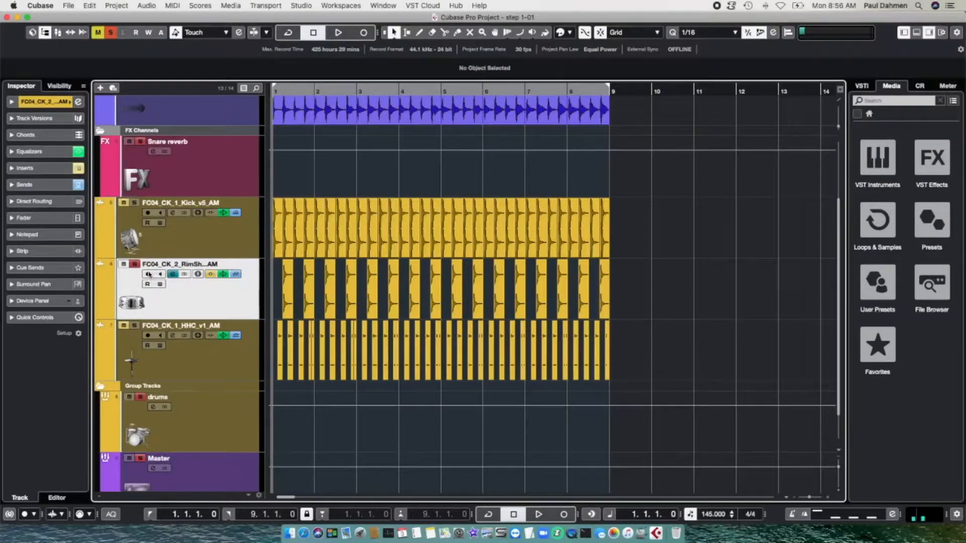
{"action": "scroll", "coordinate": [175, 304], "scroll_direction": "up", "scroll_amount": 3}
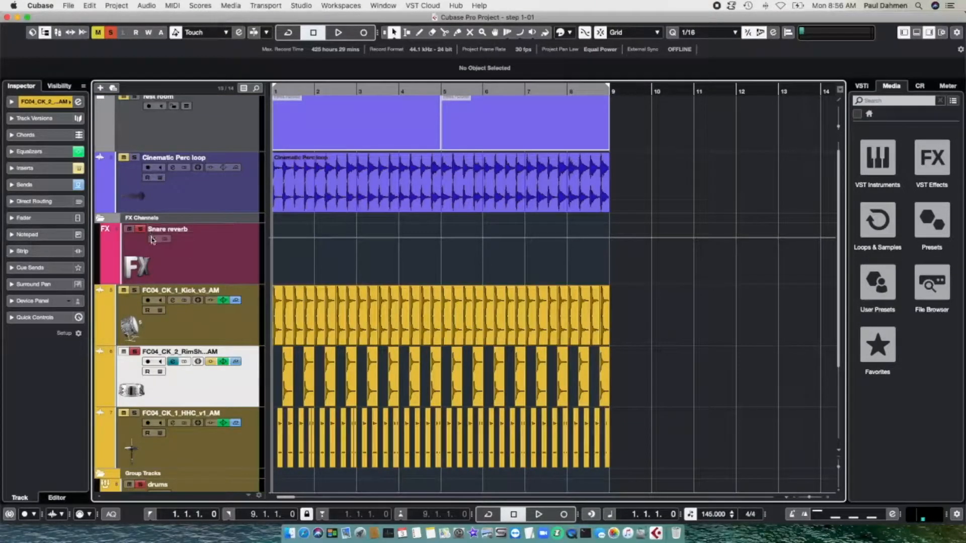
{"action": "key", "text": "space"}
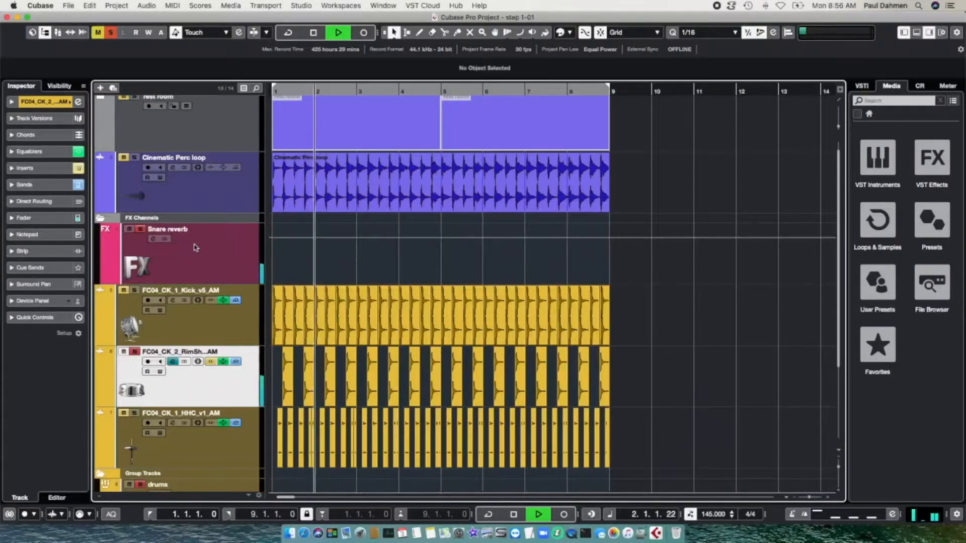
{"action": "left_click", "coordinate": [153, 239]}
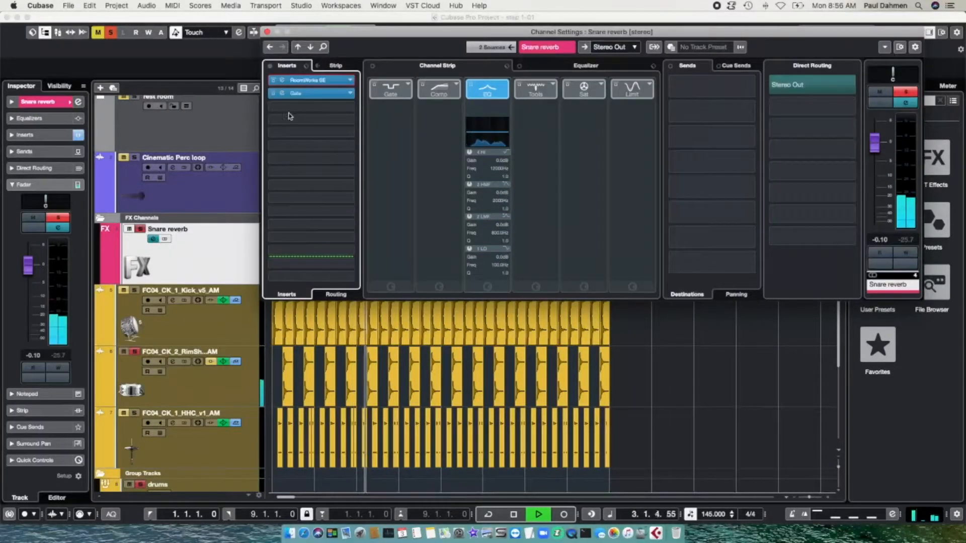
Step: Audition the Snare reverb Gate during playback, then stop and switch on cycle playback
{"action": "left_click", "coordinate": [281, 95]}
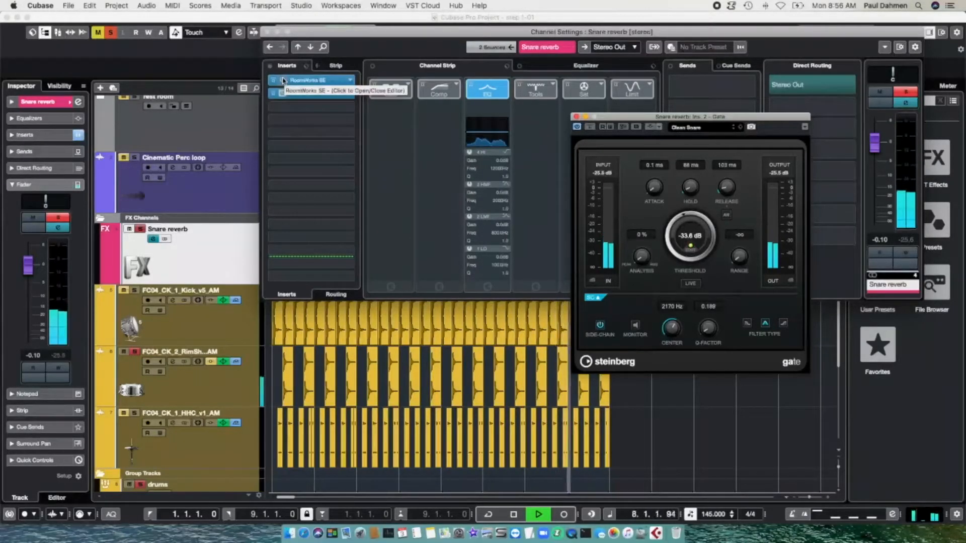
{"action": "left_click", "coordinate": [577, 117]}
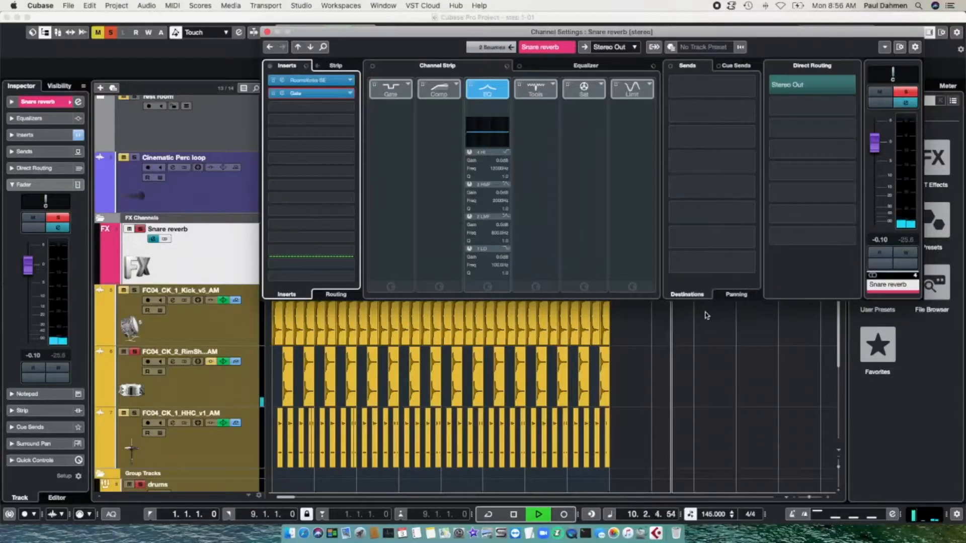
{"action": "key", "text": "space"}
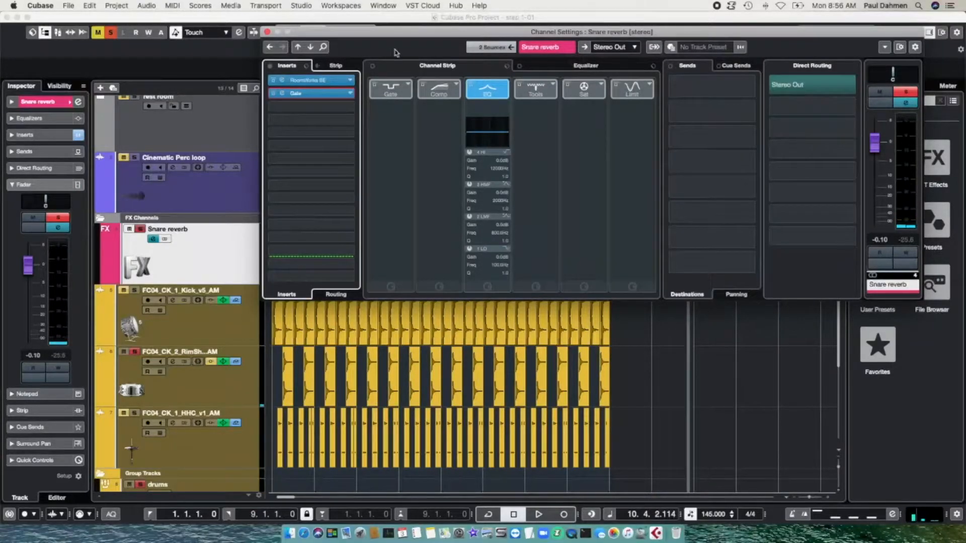
{"action": "left_click_drag", "start_coordinate": [443, 34], "coordinate": [629, 30]}
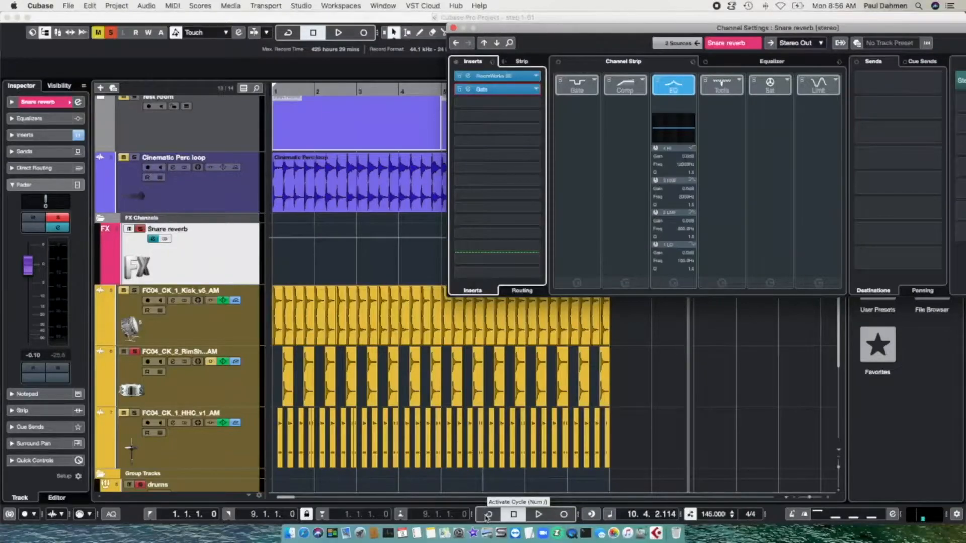
{"action": "left_click", "coordinate": [487, 515]}
Step: Rewind, solo the Kick and HHC tracks, play, and reopen the Snare reverb channel settings
{"action": "key", "text": "KP_Subtract"}
{"action": "key", "text": "KP_Subtract"}
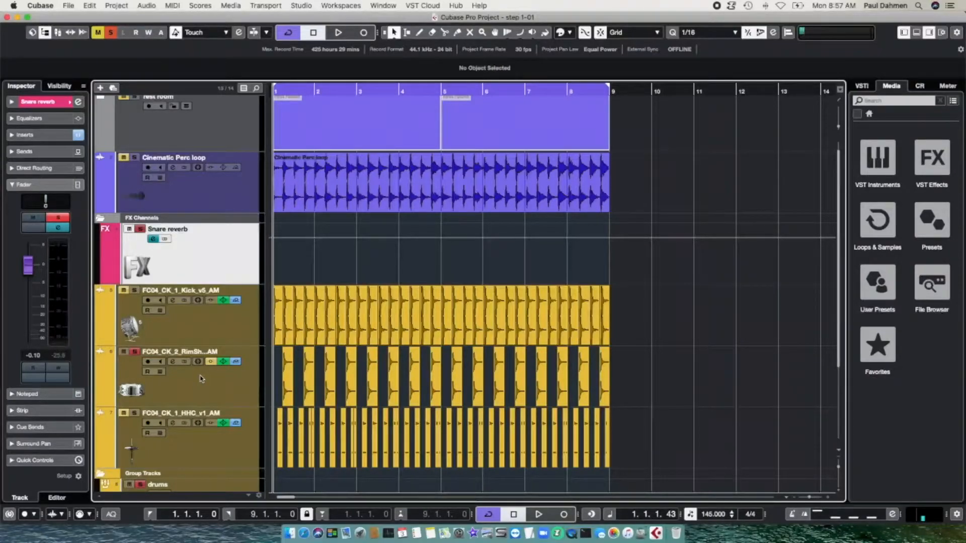
{"action": "left_click", "coordinate": [123, 292]}
{"action": "left_click", "coordinate": [130, 413]}
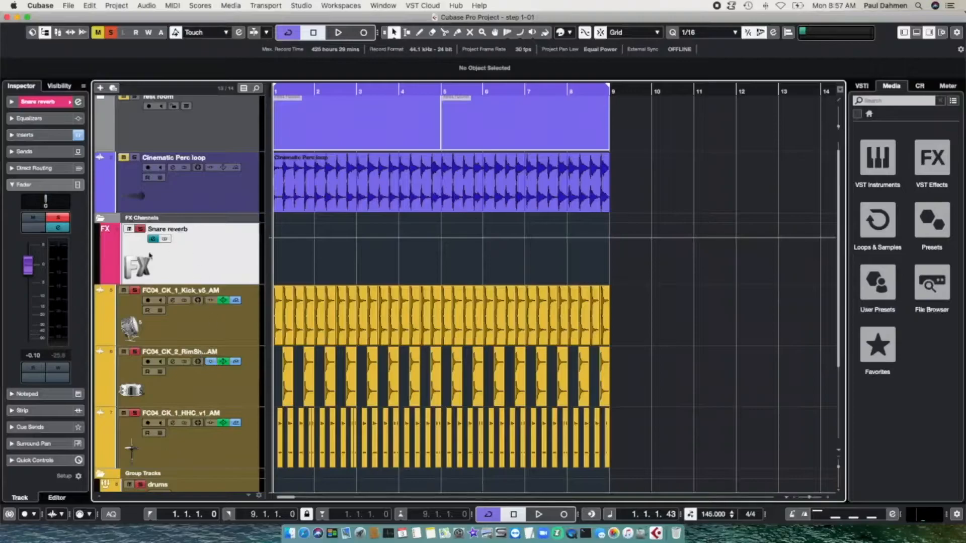
{"action": "key", "text": "space"}
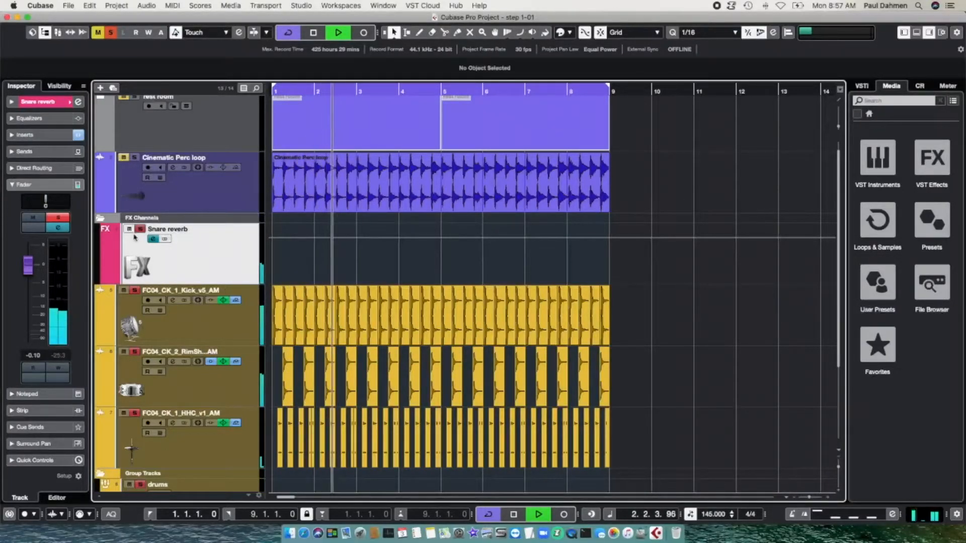
{"action": "left_click", "coordinate": [153, 239]}
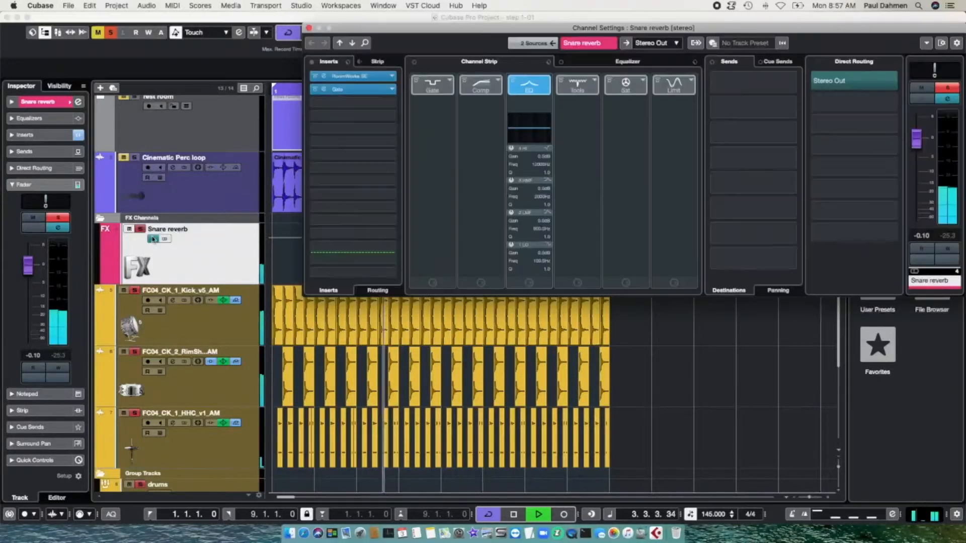
Step: Open the Snare reverb Gate and its empty Side-Chain Inputs list
{"action": "left_click", "coordinate": [324, 90]}
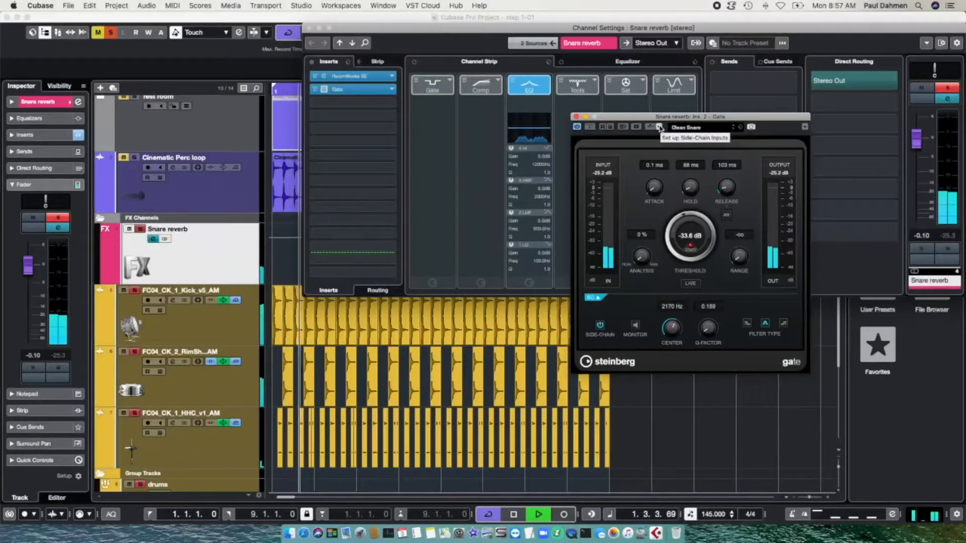
{"action": "left_click", "coordinate": [659, 128]}
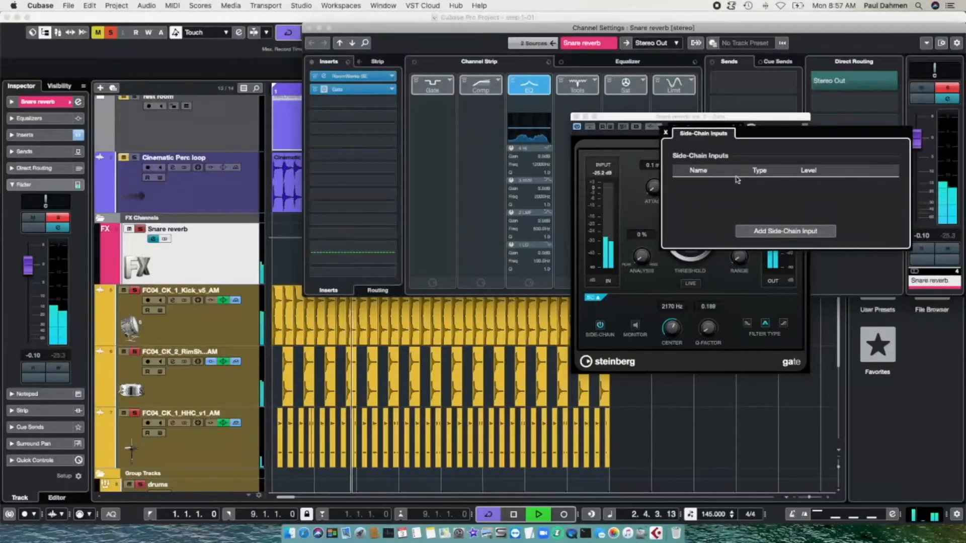
Step: Add HHC and Cinematic Perc loop as Gate side-chain inputs, then solo the Cinematic Perc loop track
{"action": "left_click", "coordinate": [753, 231]}
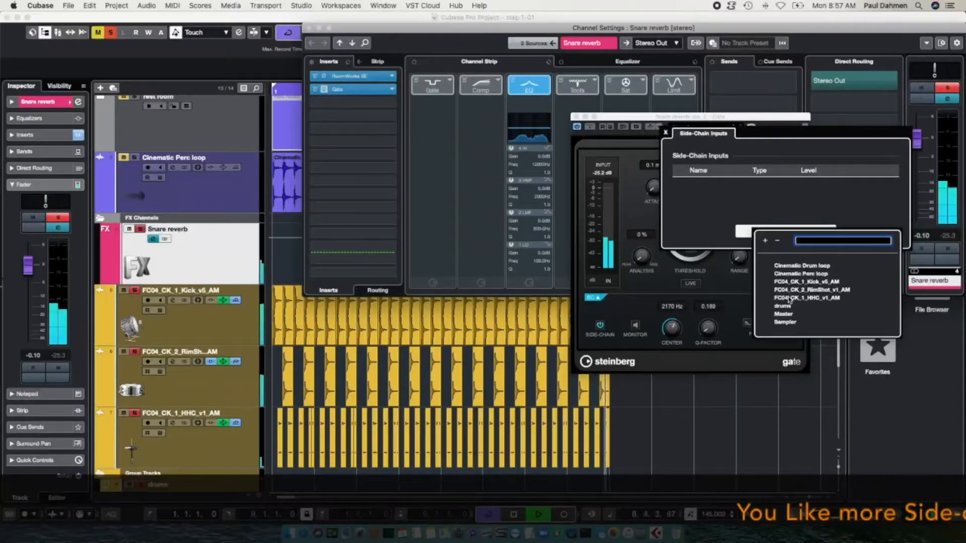
{"action": "left_click", "coordinate": [806, 298]}
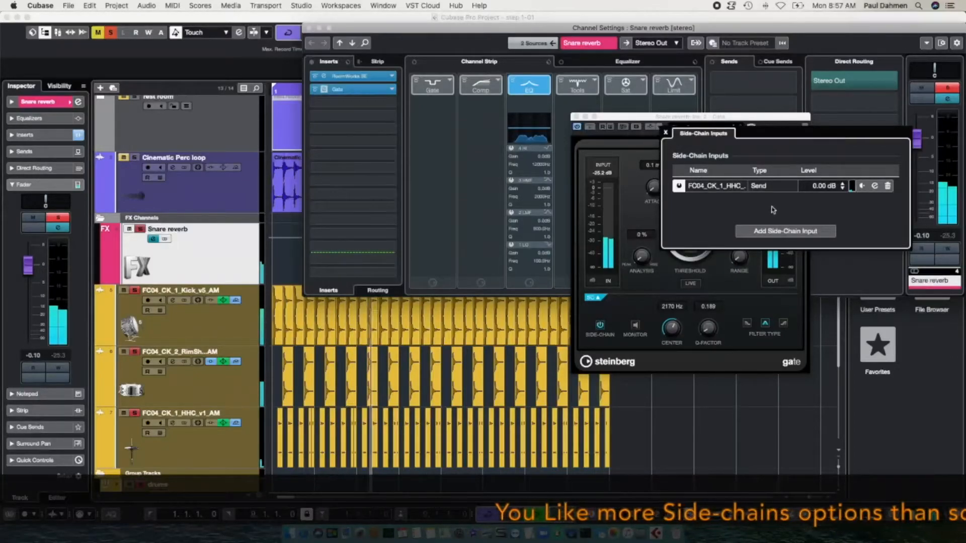
{"action": "left_click", "coordinate": [772, 231]}
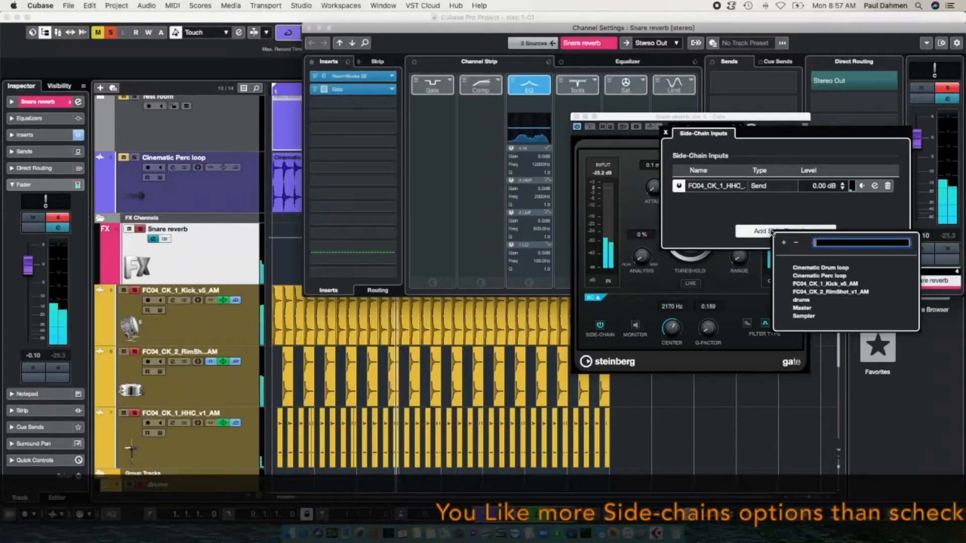
{"action": "left_click", "coordinate": [810, 277]}
{"action": "left_click", "coordinate": [810, 277]}
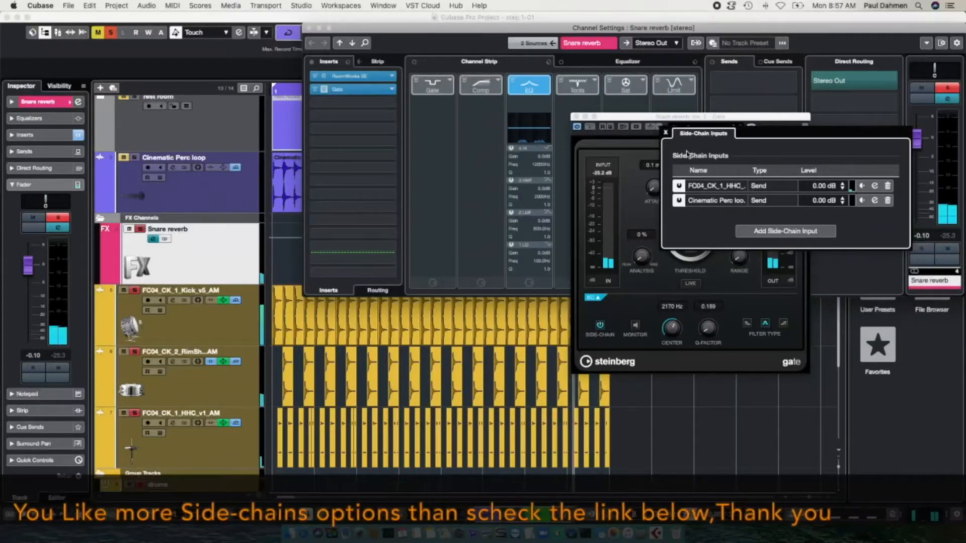
{"action": "left_click", "coordinate": [649, 128]}
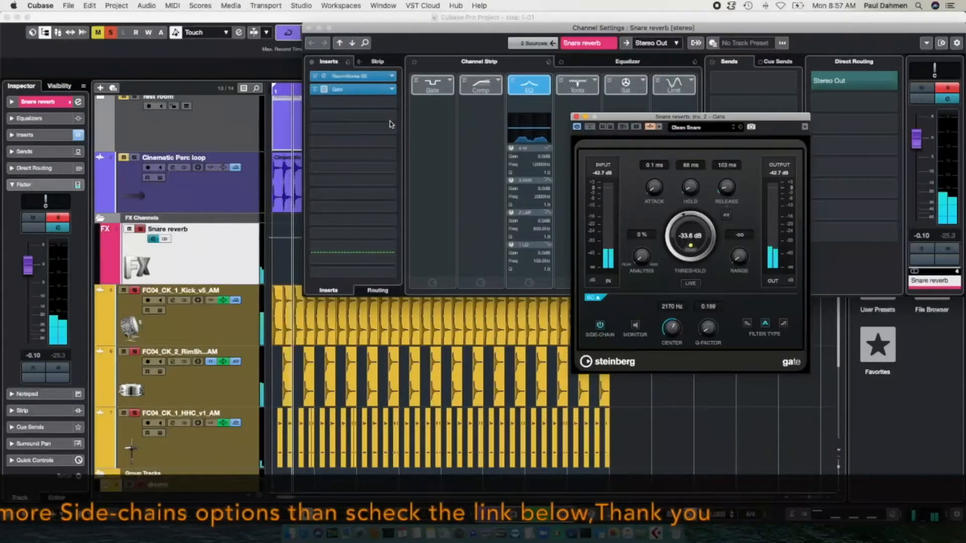
{"action": "left_click", "coordinate": [135, 158]}
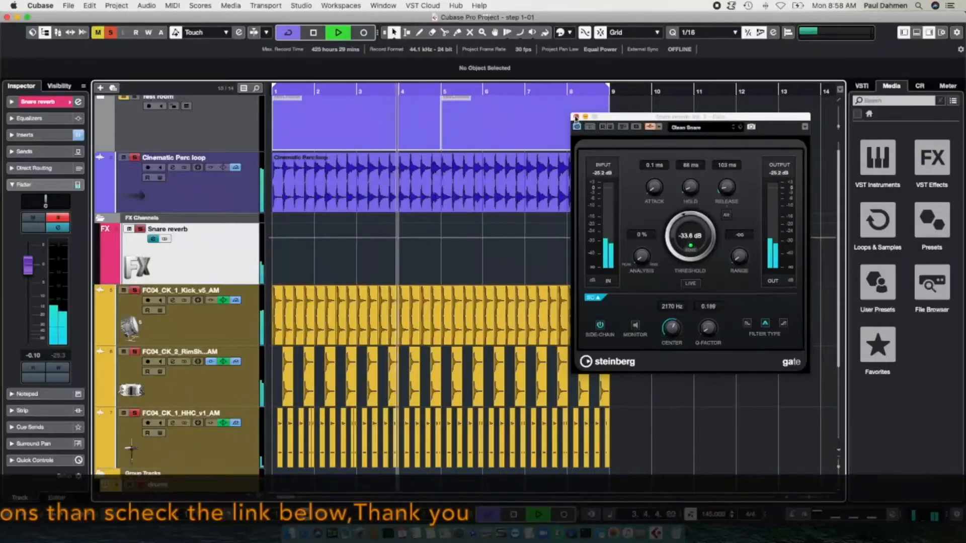
Step: Open the RimShot track's Phaser editor and its side-chain input setup
{"action": "left_click", "coordinate": [251, 250]}
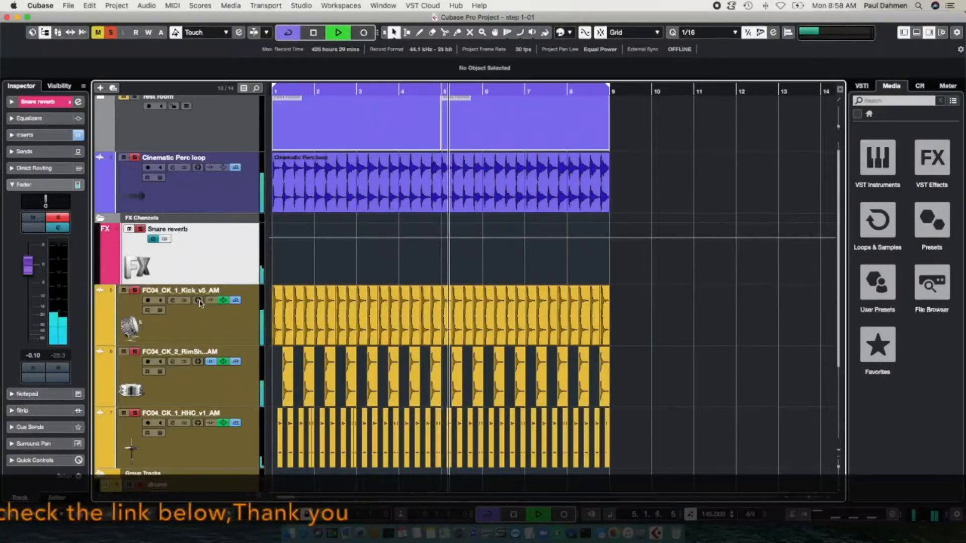
{"action": "left_click", "coordinate": [173, 361]}
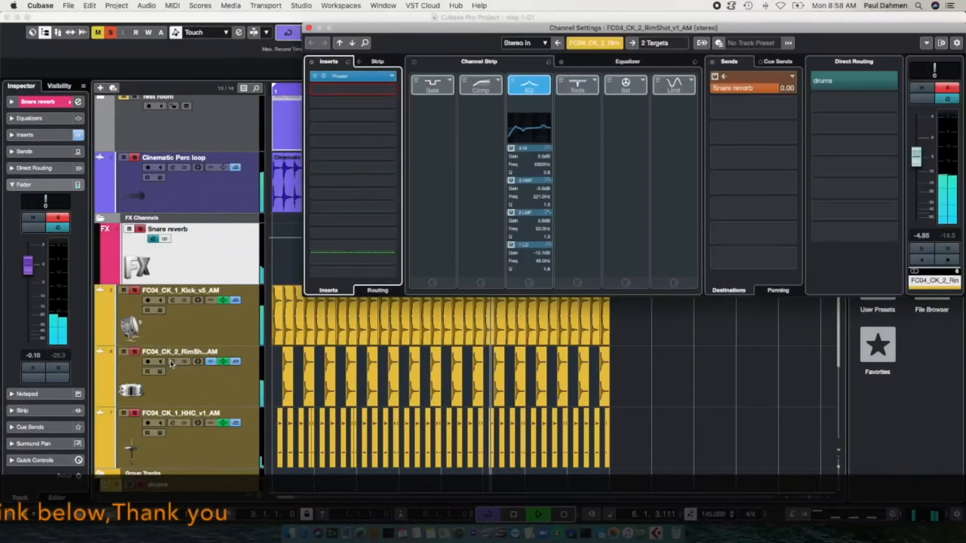
{"action": "left_click", "coordinate": [324, 77]}
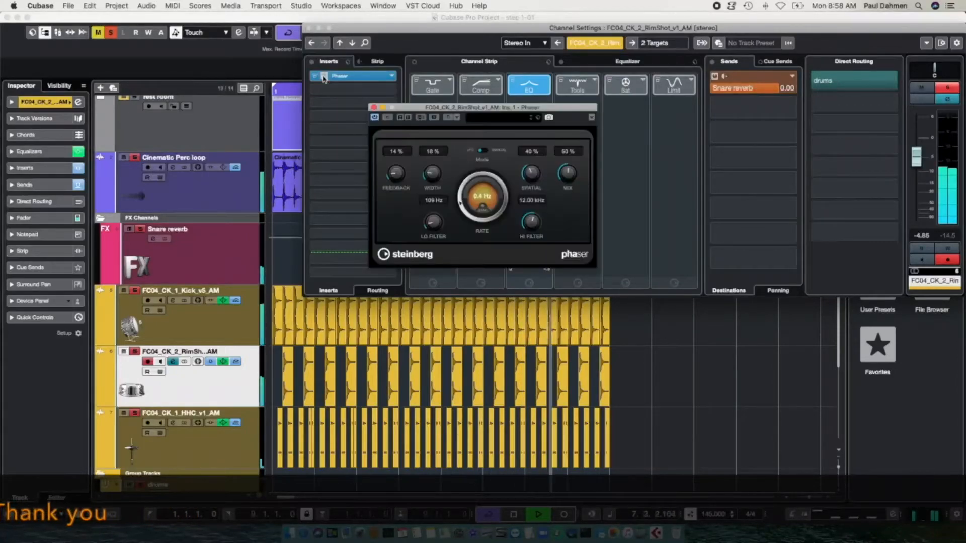
{"action": "left_click", "coordinate": [450, 118]}
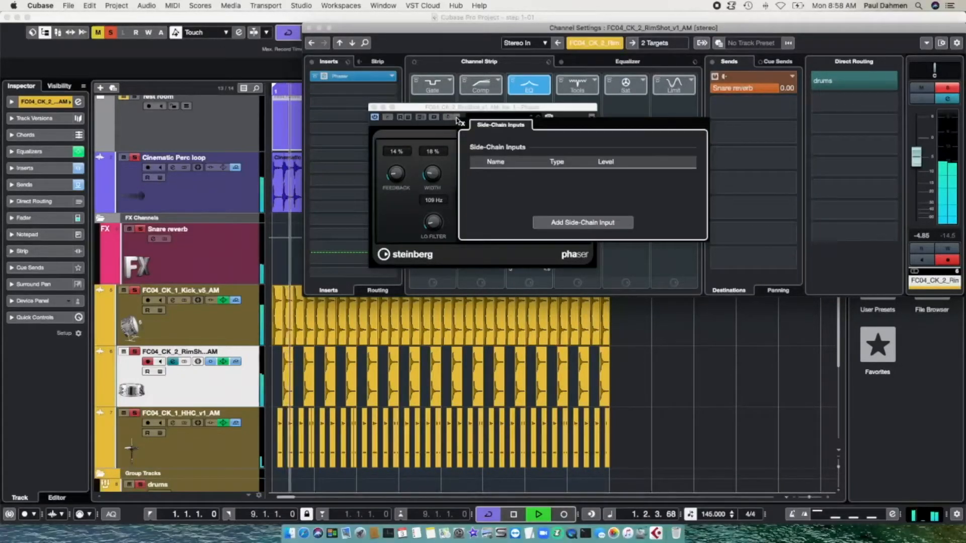
Step: Add the Kick and Cinematic Perc loop tracks as Phaser side-chain inputs
{"action": "left_click", "coordinate": [586, 222]}
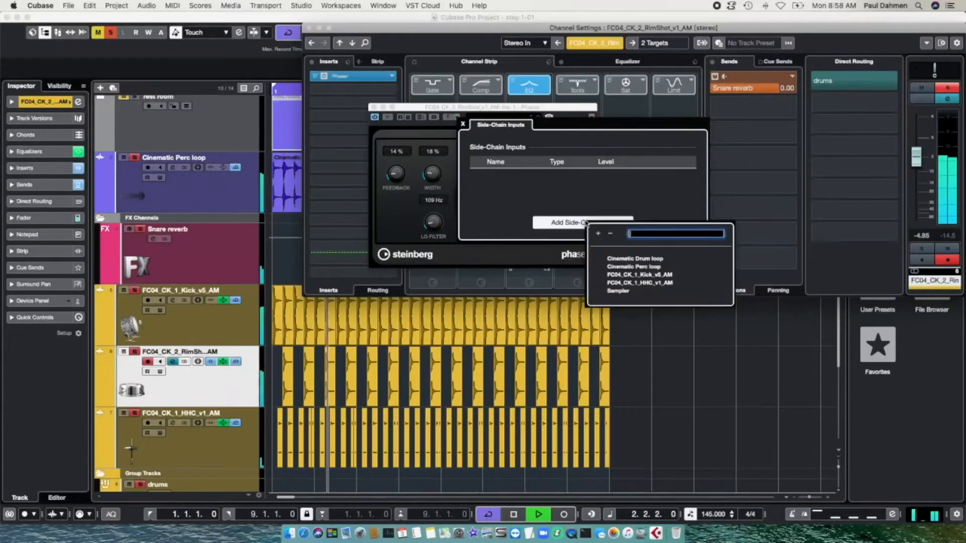
{"action": "left_click", "coordinate": [640, 275]}
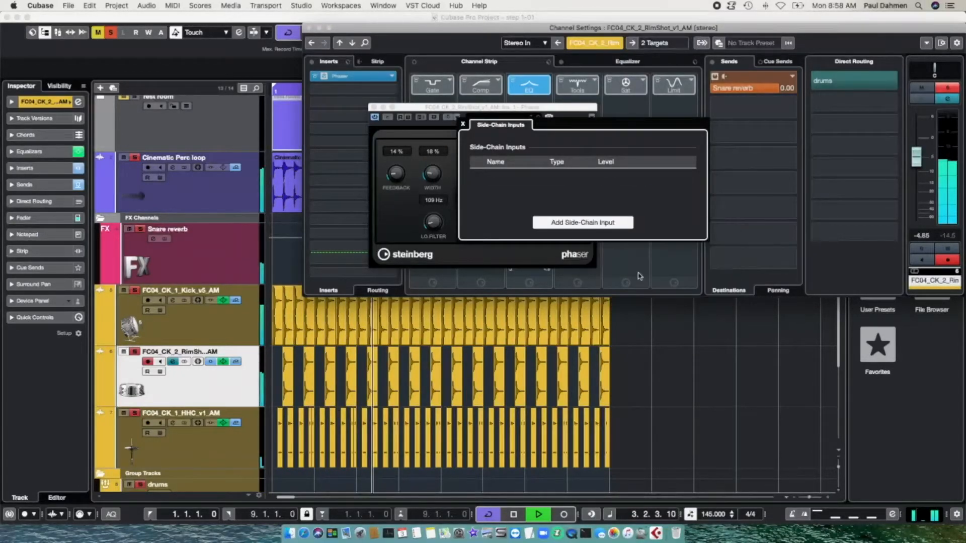
{"action": "left_click", "coordinate": [586, 222]}
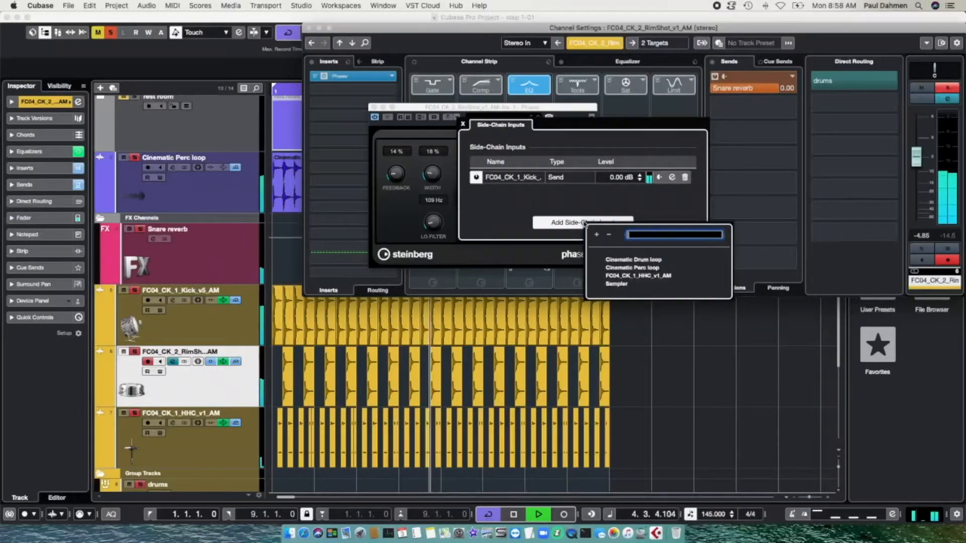
{"action": "left_click", "coordinate": [635, 268]}
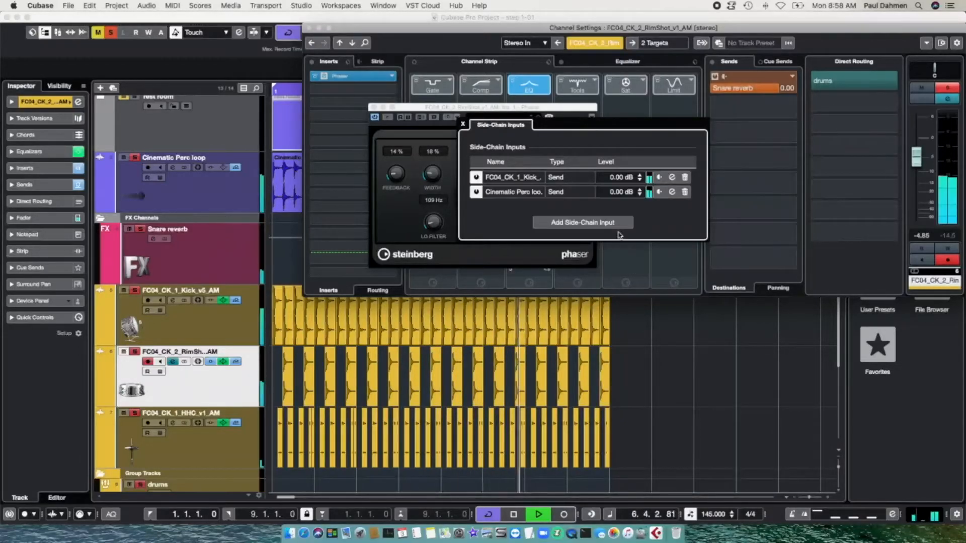
{"action": "left_click", "coordinate": [449, 118]}
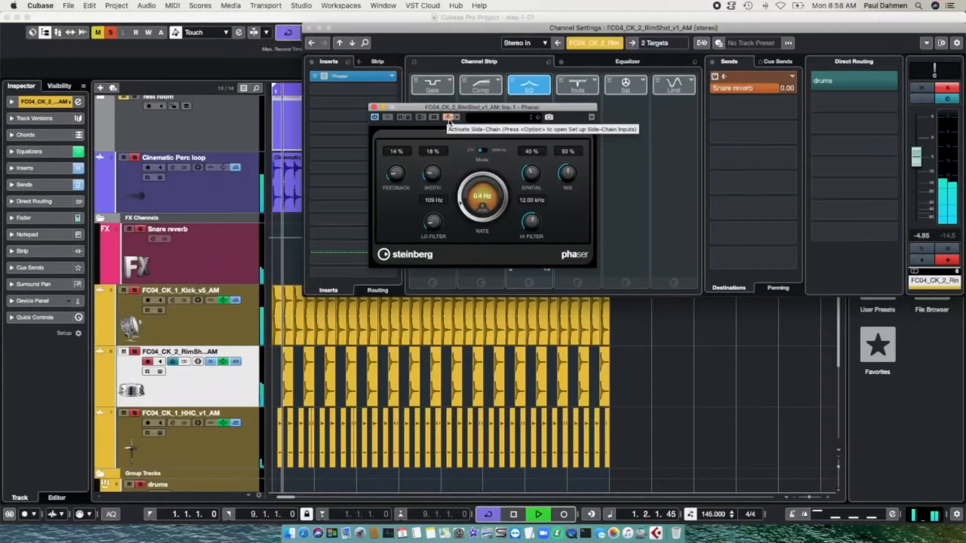
Step: Close the Phaser, move the pre/post-fader split one insert lower, and close the channel settings
{"action": "left_click", "coordinate": [374, 107]}
{"action": "left_click_drag", "start_coordinate": [375, 114], "coordinate": [385, 154]}
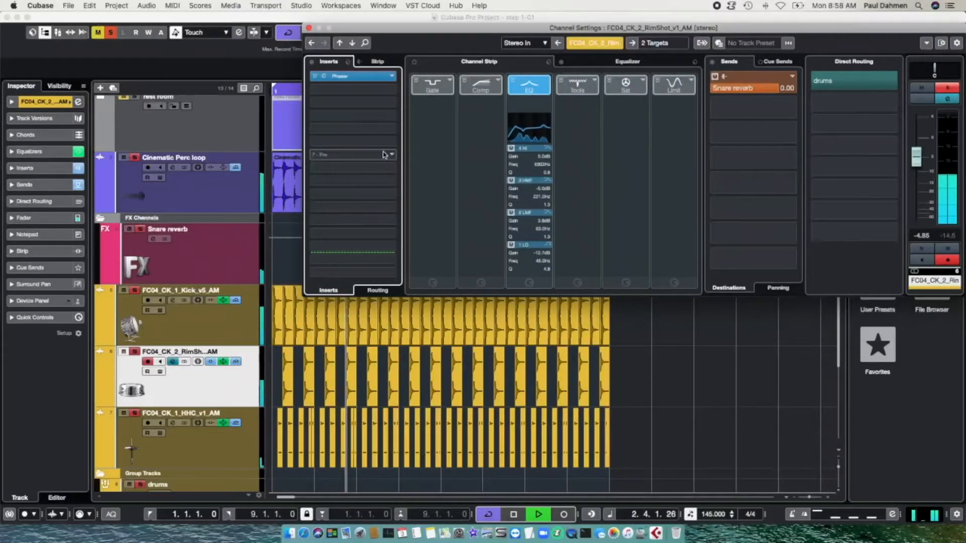
{"action": "left_click", "coordinate": [309, 28]}
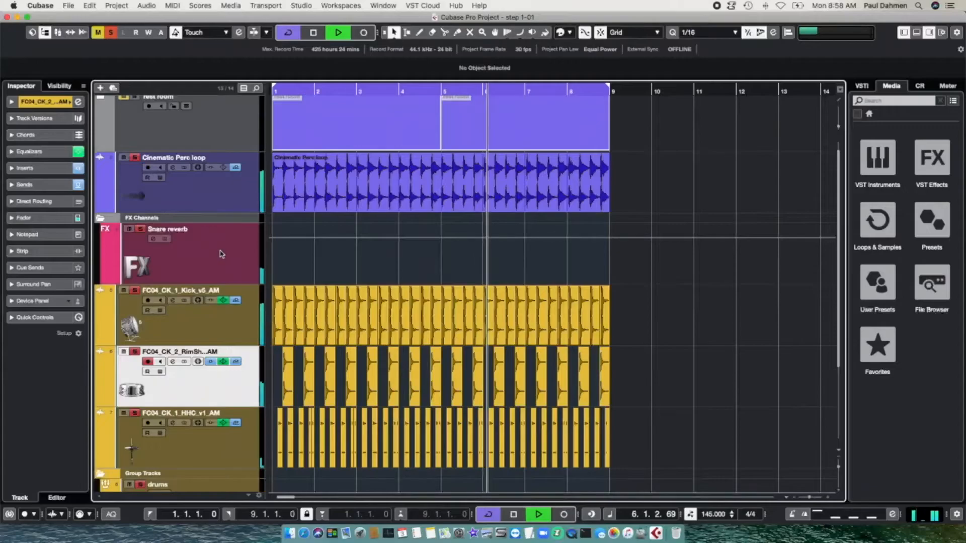
{"action": "scroll", "coordinate": [706, 318], "scroll_direction": "down", "scroll_amount": 5}
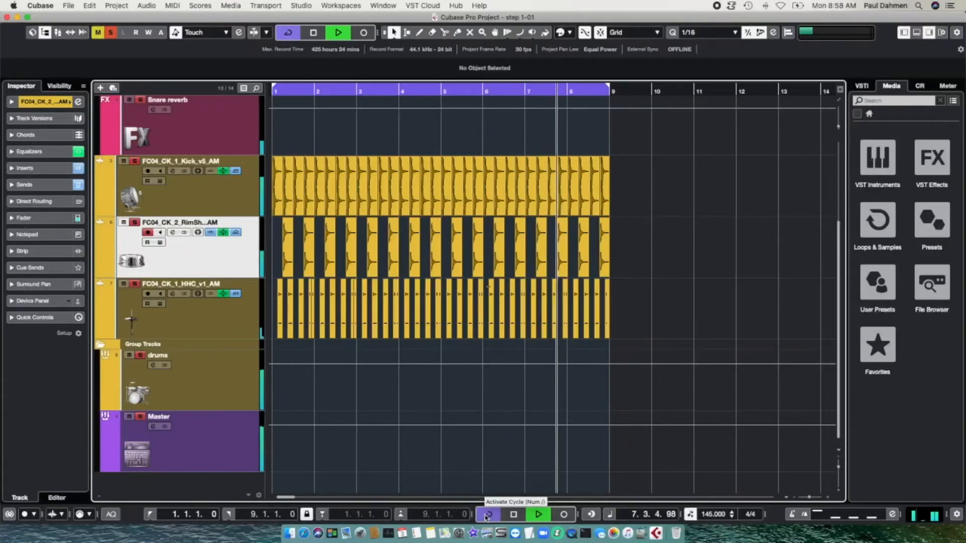
Step: Open the Snare reverb Gate's side-chain input setup
{"action": "left_click", "coordinate": [152, 110]}
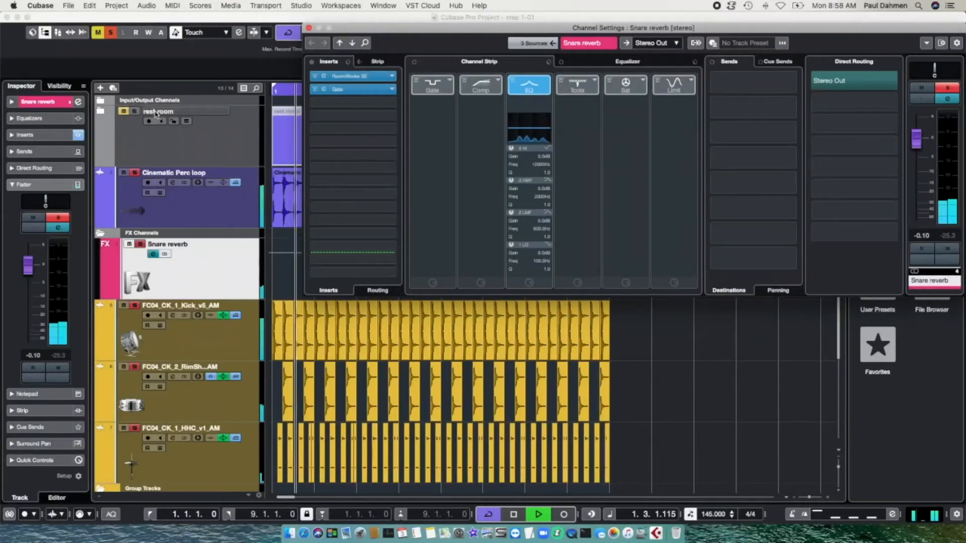
{"action": "left_click", "coordinate": [324, 90]}
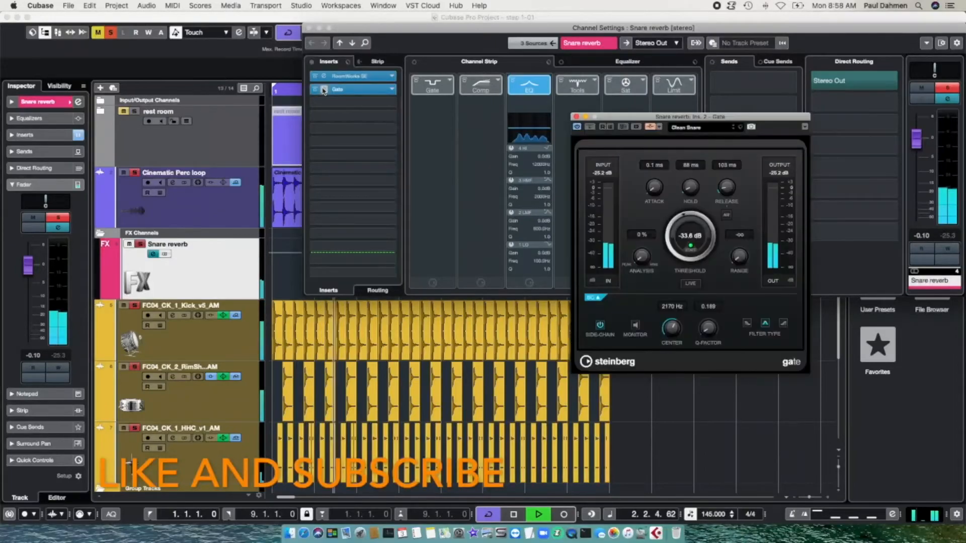
{"action": "left_click", "coordinate": [658, 129]}
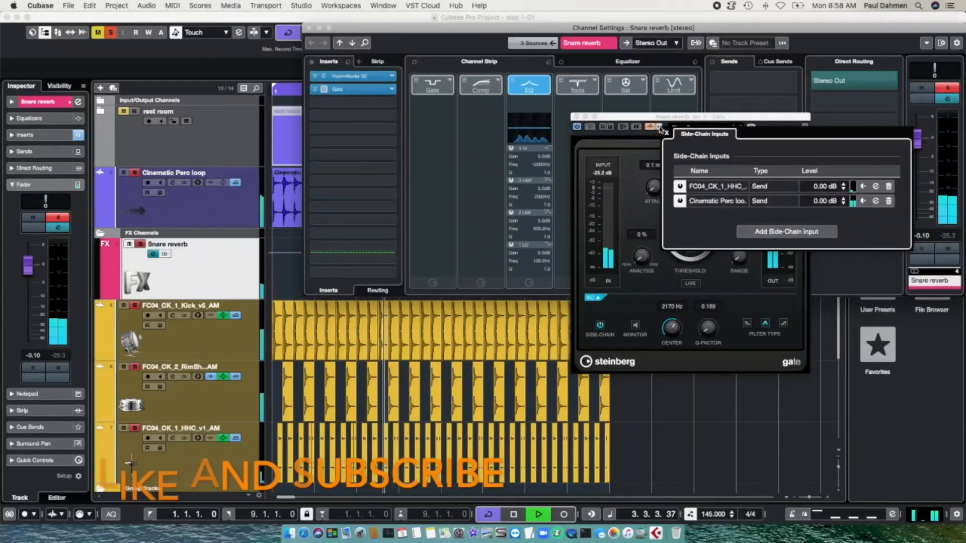
Step: Add the Kick as a third side-chain input, remove it again, and close the Gate
{"action": "left_click", "coordinate": [771, 233]}
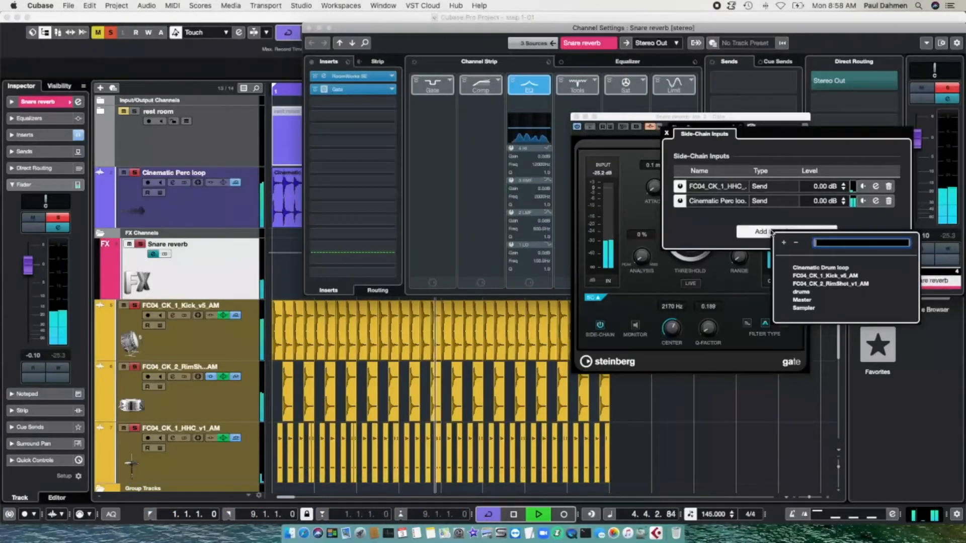
{"action": "left_click", "coordinate": [811, 276]}
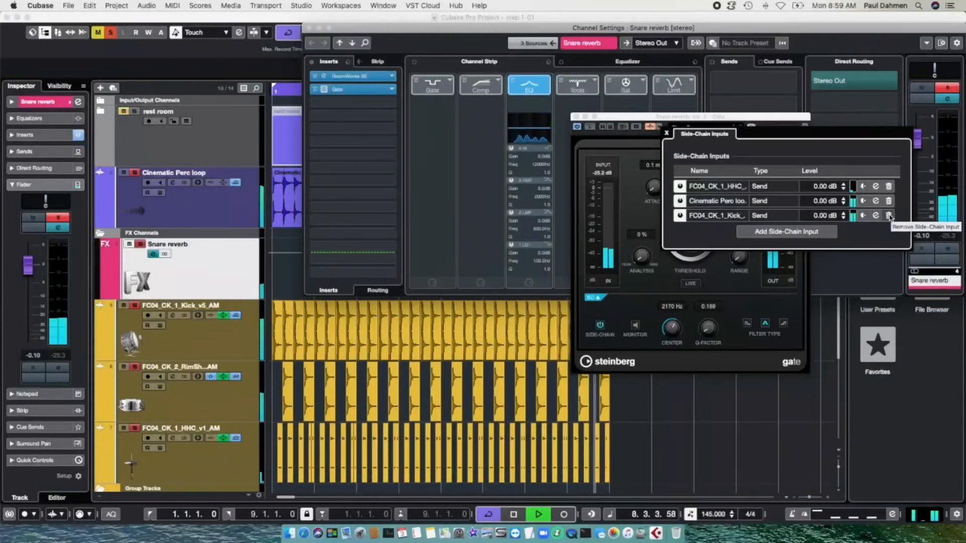
{"action": "left_click", "coordinate": [889, 216]}
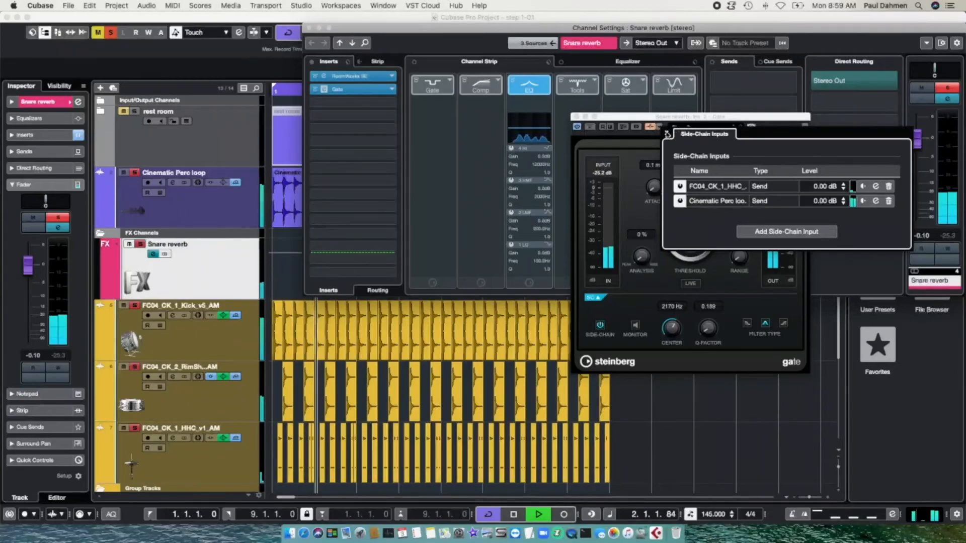
{"action": "left_click", "coordinate": [667, 133]}
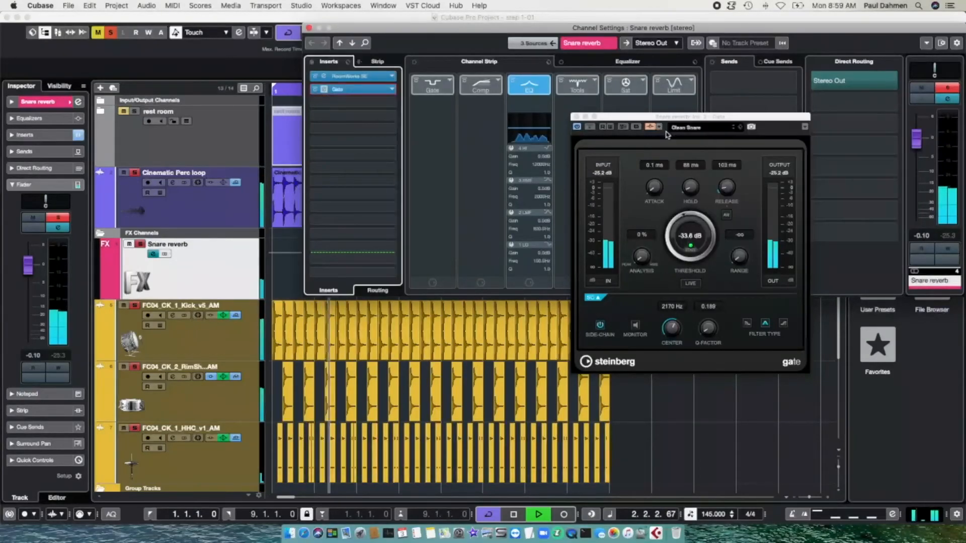
{"action": "left_click", "coordinate": [577, 116]}
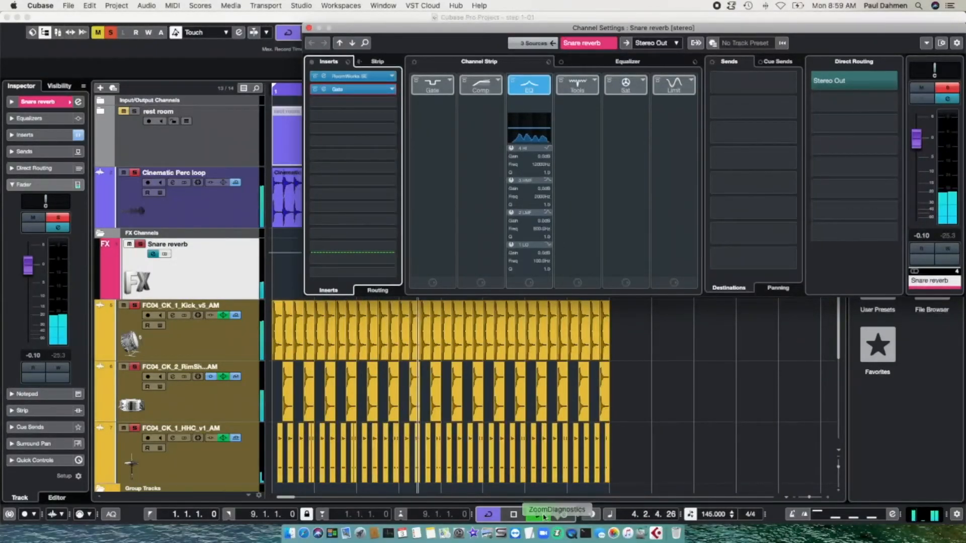
Step: Turn off cycle, stop playback, and fold the FX Channels and Group Tracks folders shut
{"action": "left_click", "coordinate": [489, 514]}
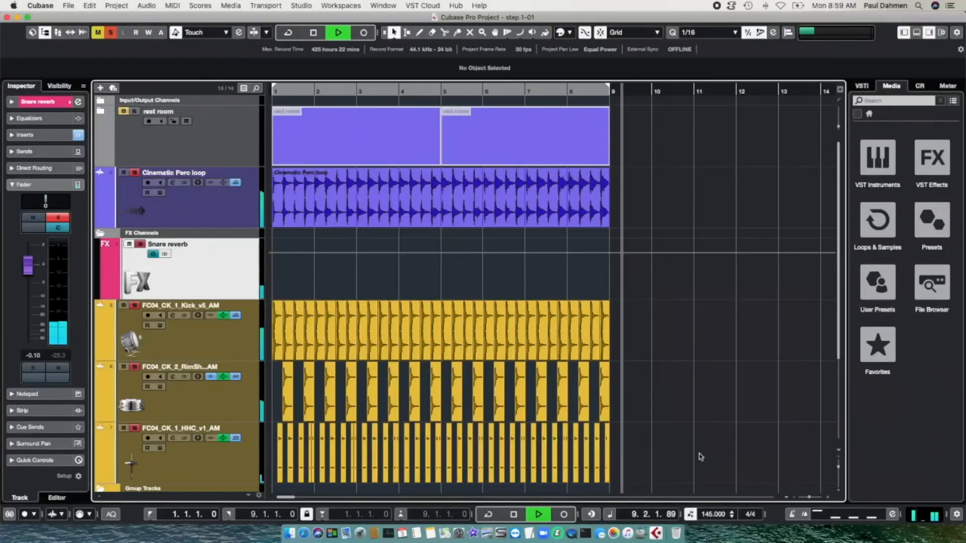
{"action": "key", "text": "space"}
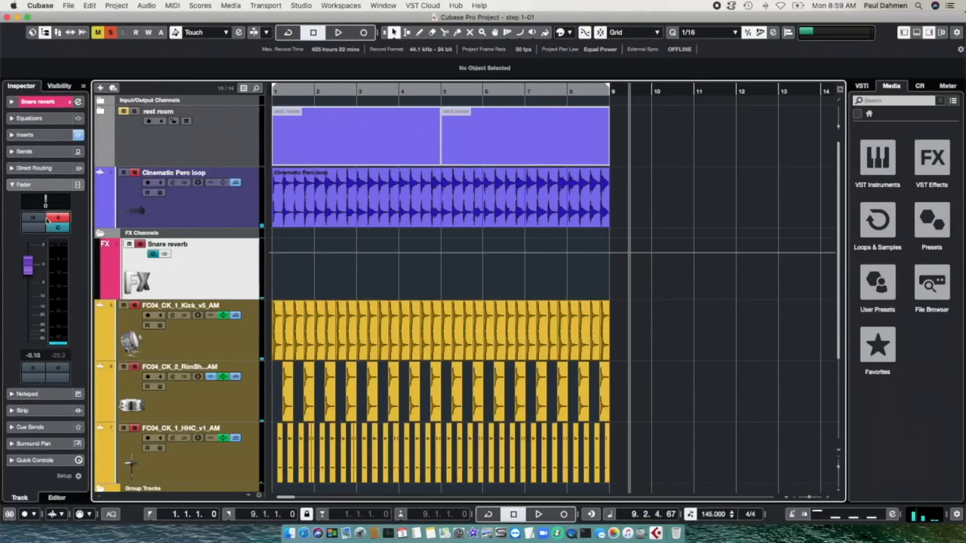
{"action": "left_click", "coordinate": [100, 233]}
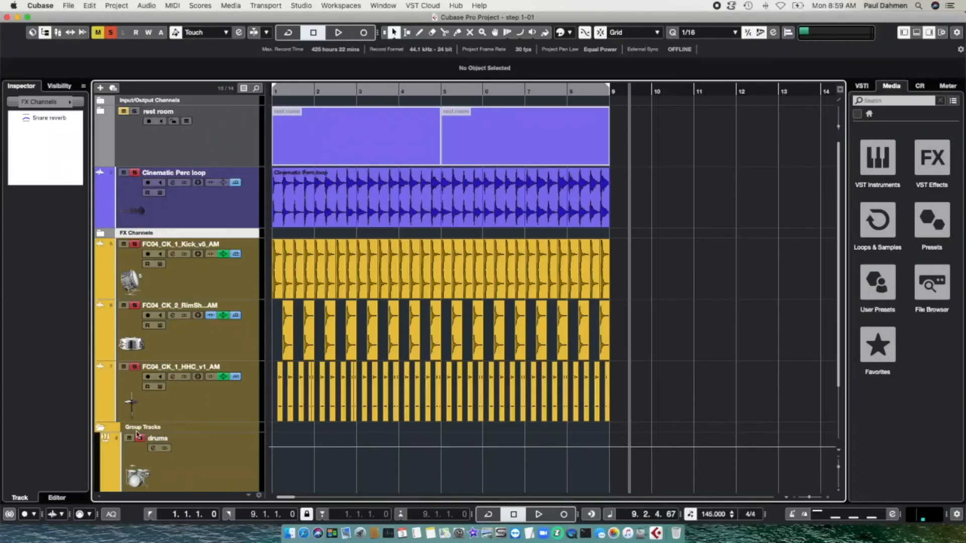
{"action": "left_click", "coordinate": [98, 426]}
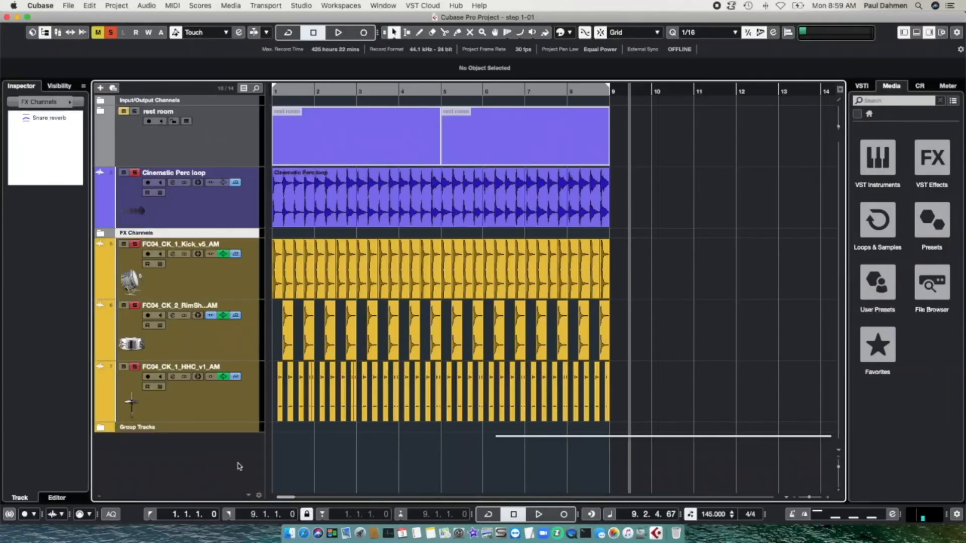